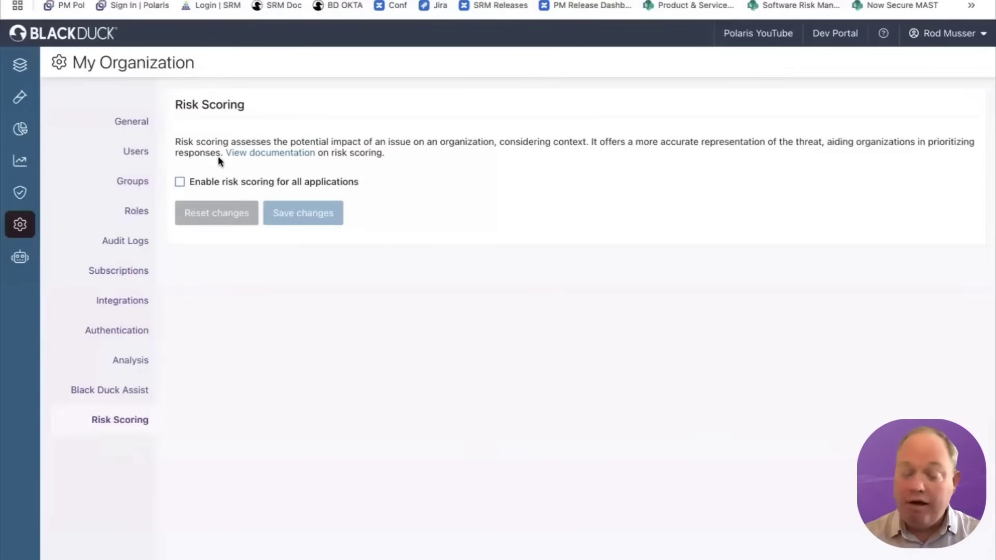
Enable risk scoring for all applications and open the Business Criticality factor's actions menu
click(179, 182)
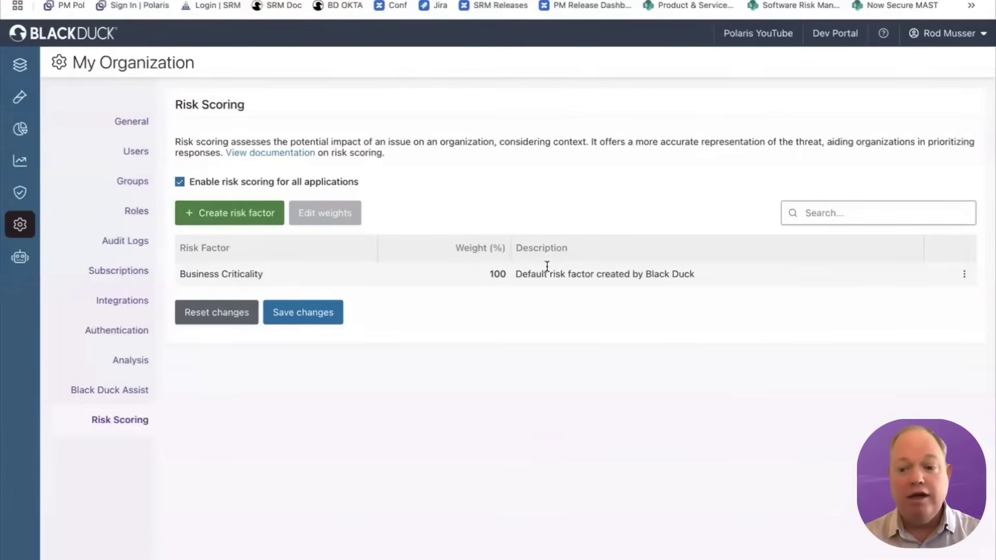
click(963, 274)
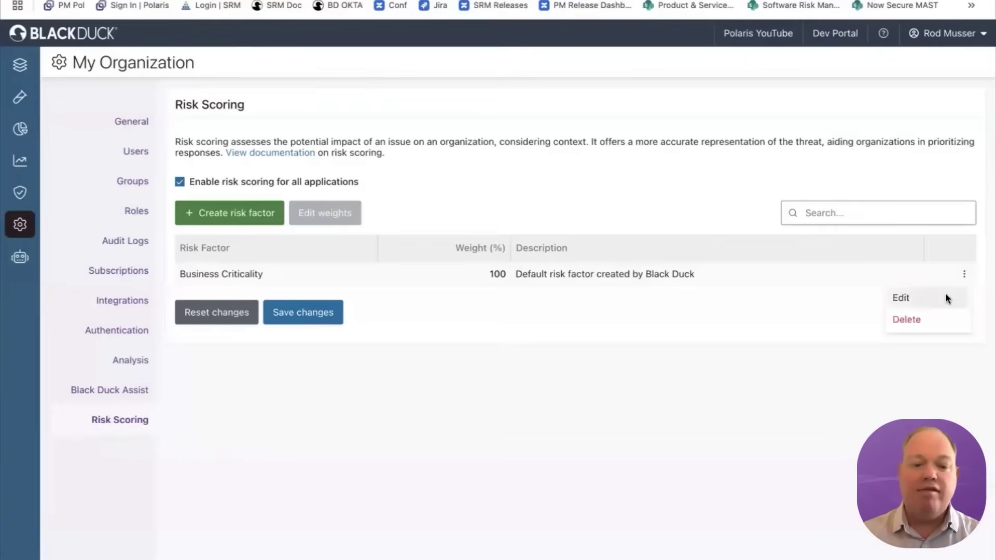
Review Business Criticality's categories, keep its weight at 100%, and begin a new risk factor
click(945, 298)
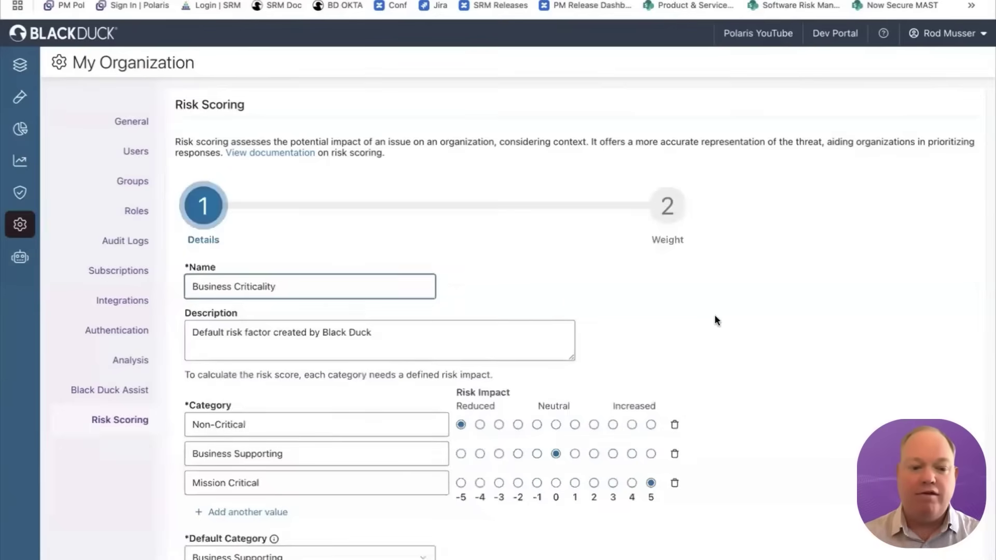
scroll(390, 269, down, 1)
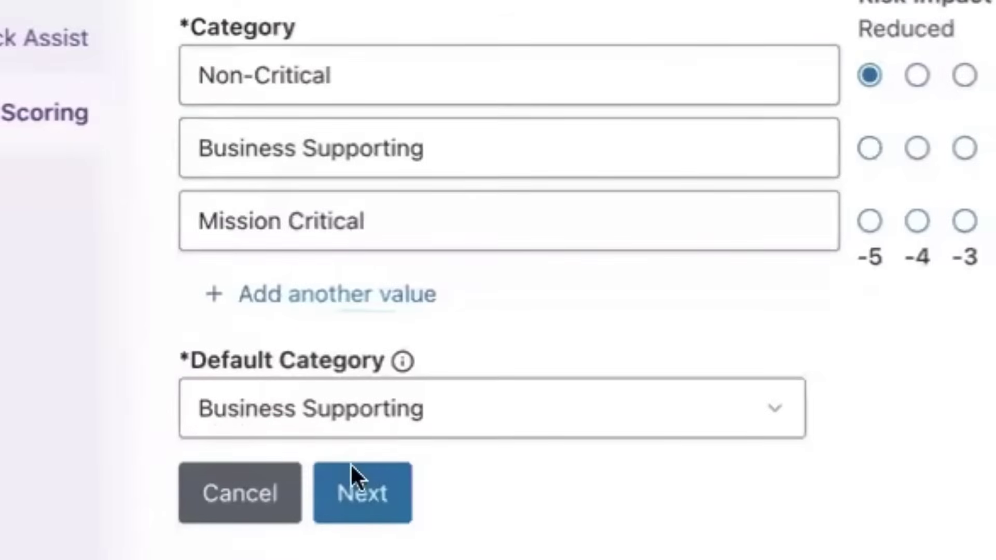
click(362, 490)
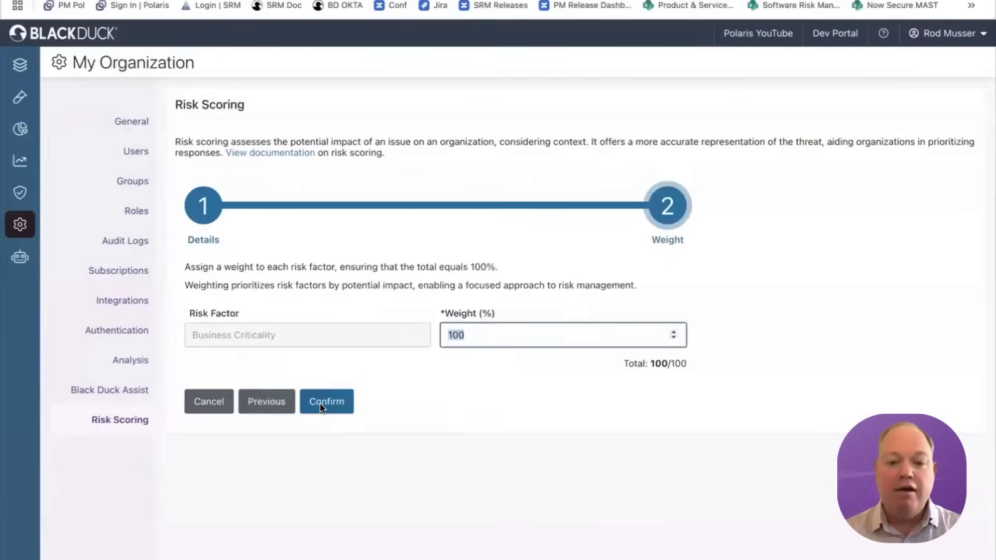
click(516, 66)
click(202, 221)
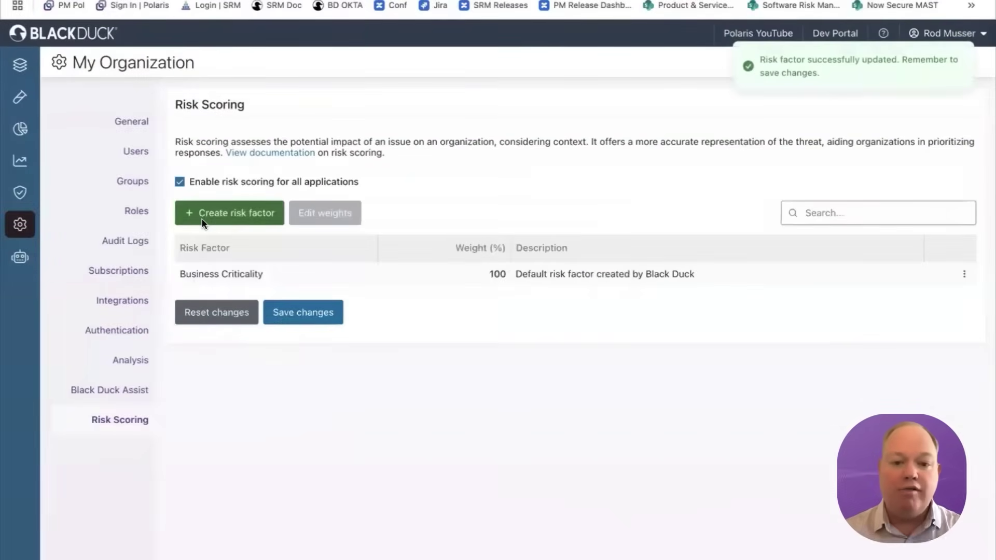
Name the new factor 'Network Availabiity' with a first category, Internet Facing, at risk impact 5
triple_click(271, 166)
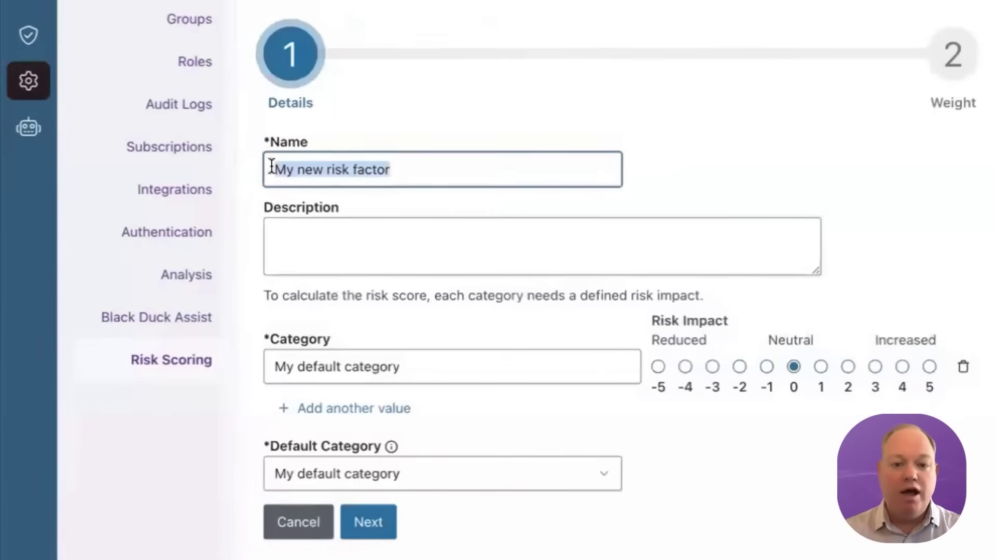
text(Network )
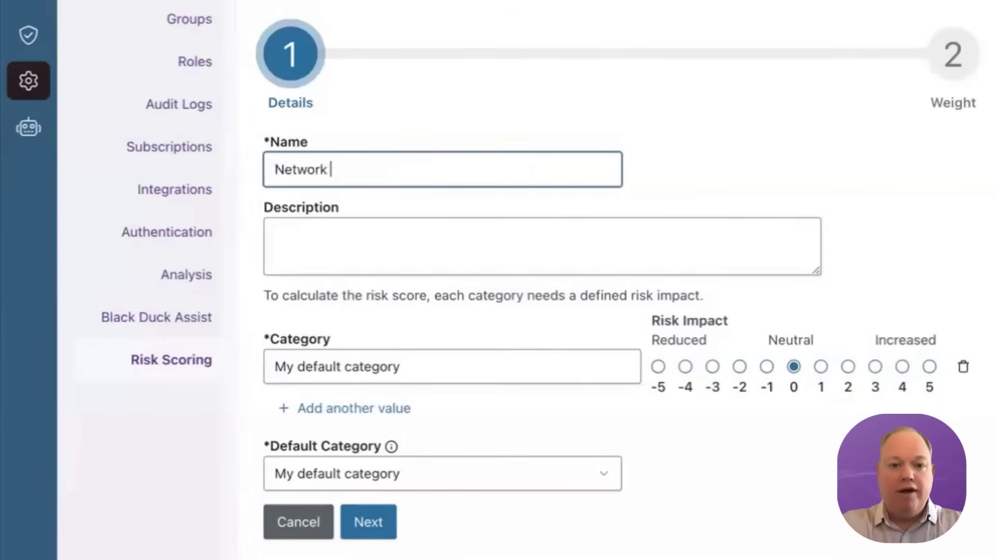
text(Availabiity)
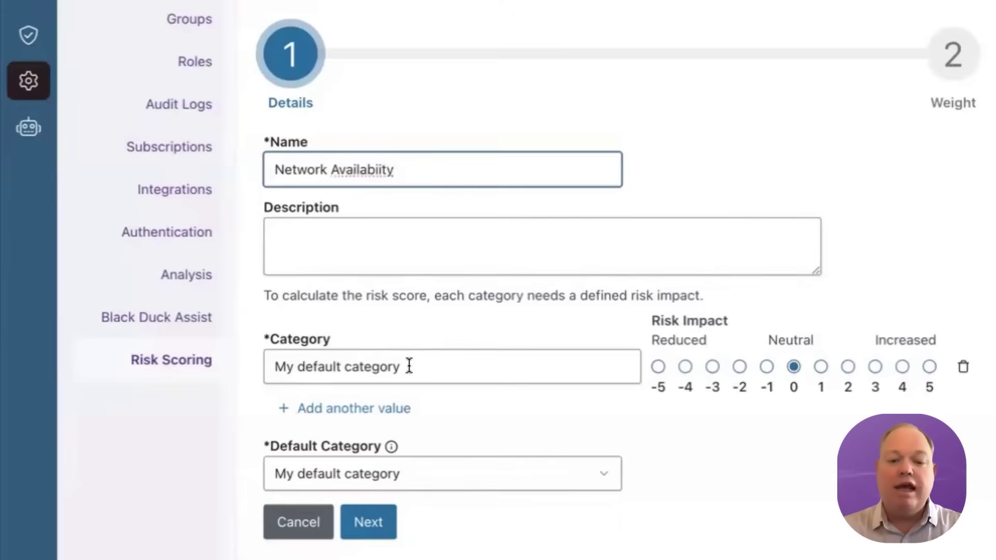
drag(409, 367, 256, 365)
text(Internet)
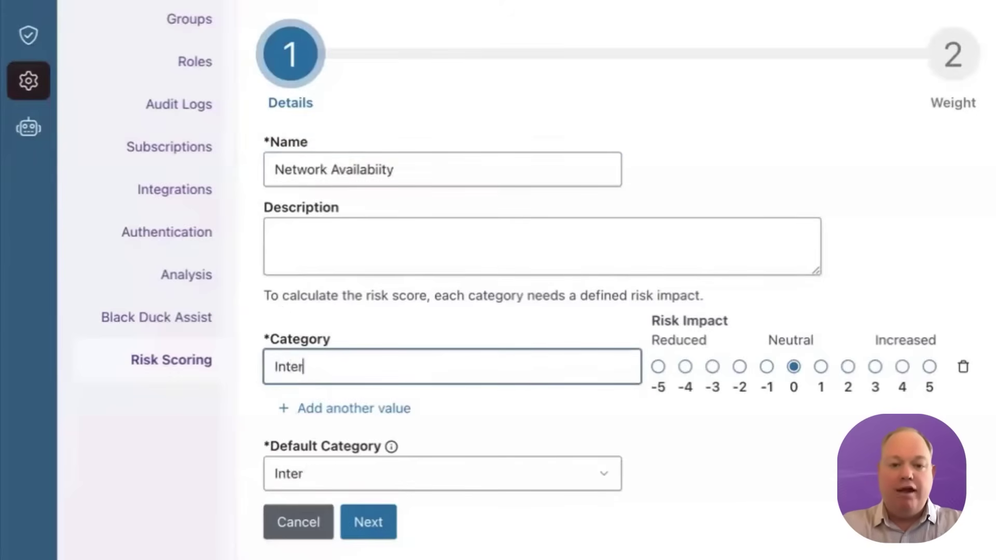
text( Facing)
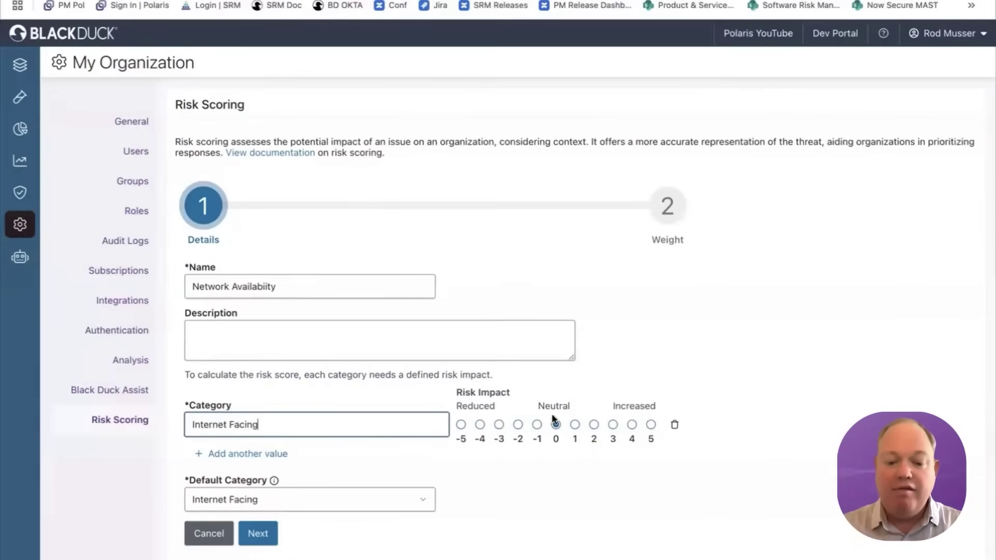
click(651, 425)
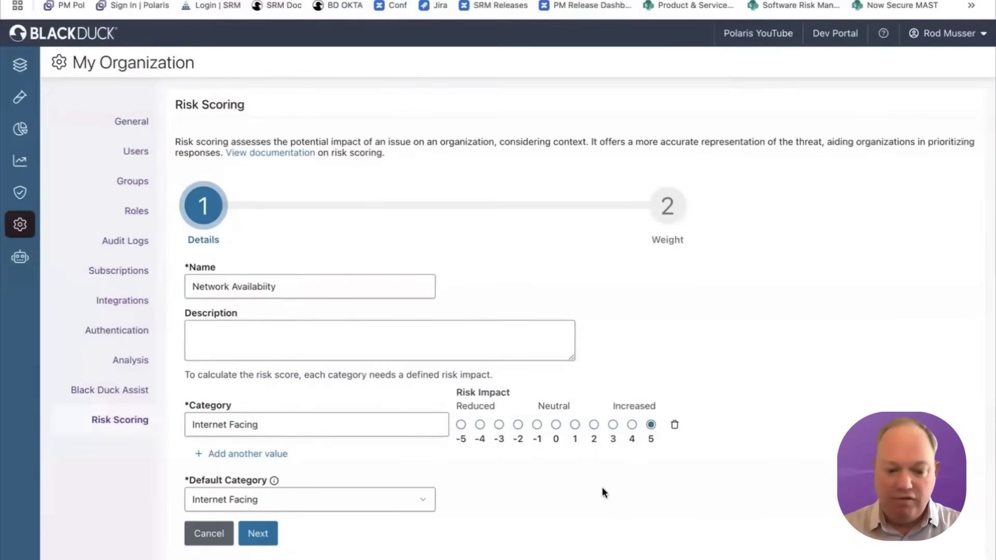
Add categories Internal Network at impact 0 and Air Gapped Network at impact -5
click(260, 455)
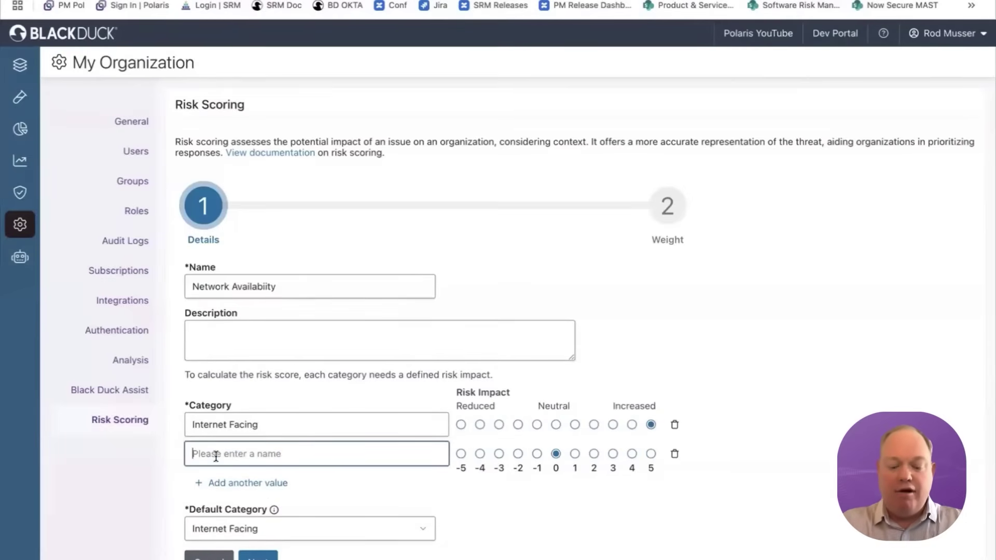
text(Internal N)
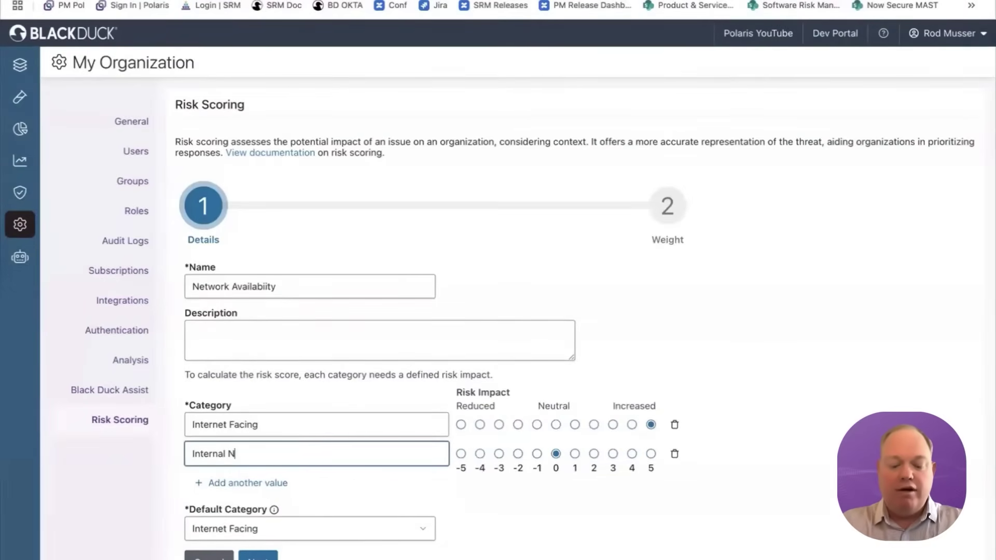
text(etwork)
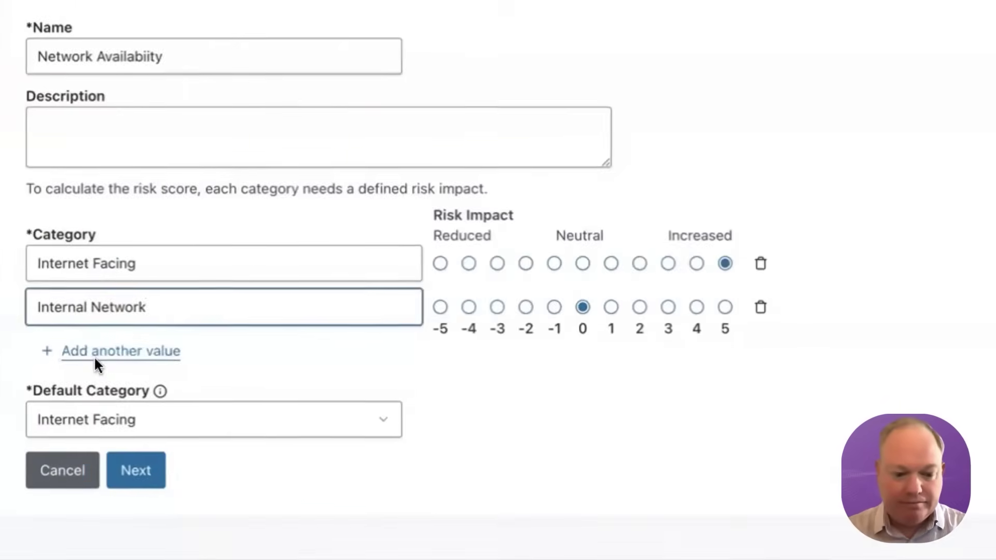
click(95, 356)
text(A)
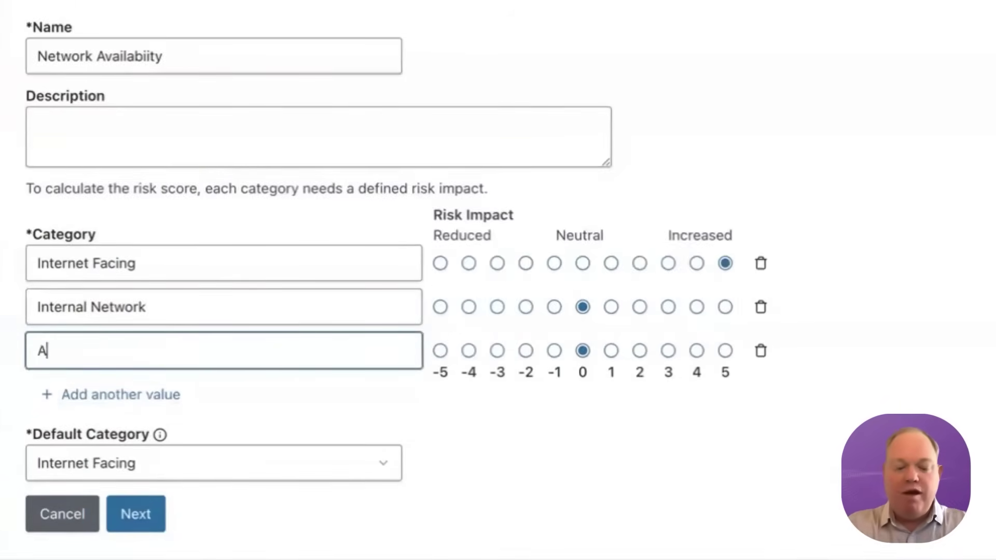
text(ir Gapped Ne)
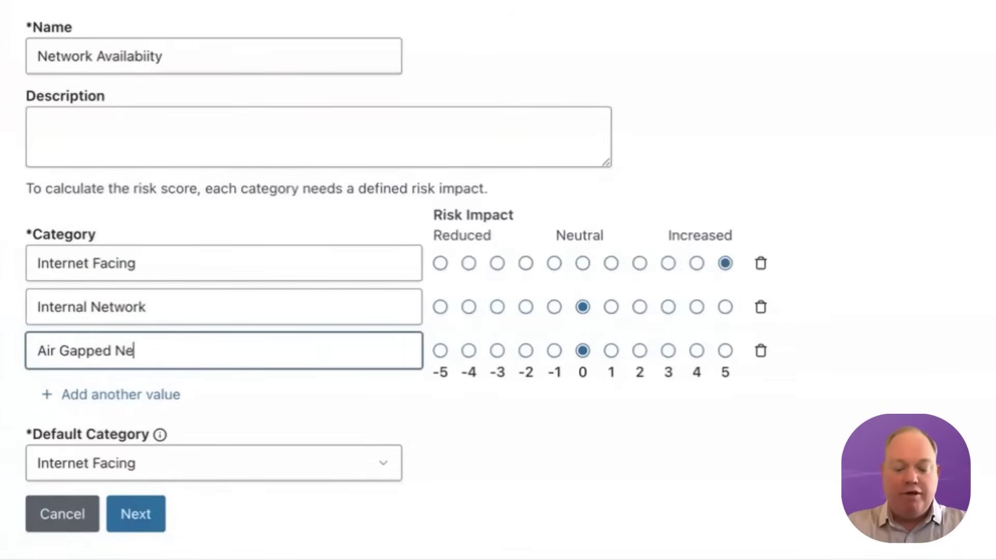
text(twork)
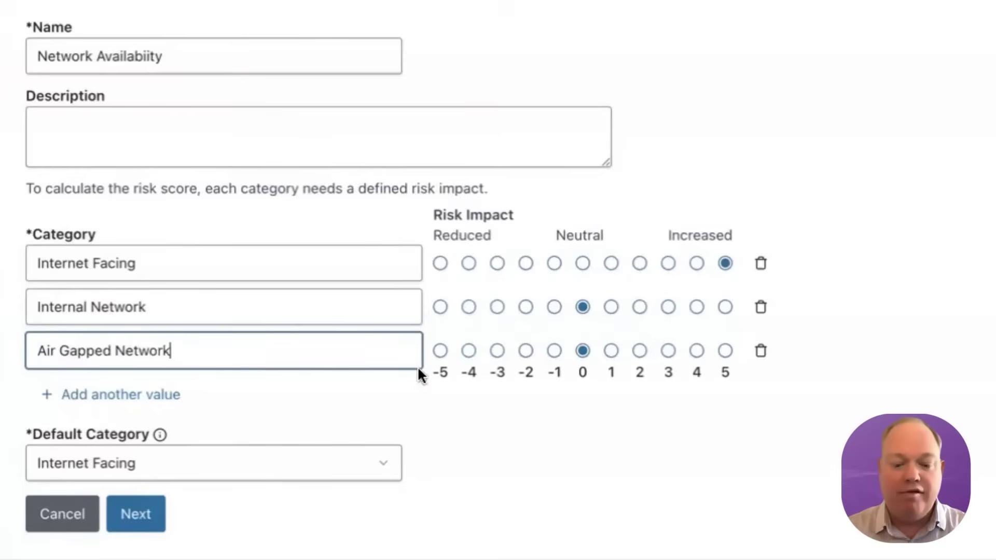
click(439, 351)
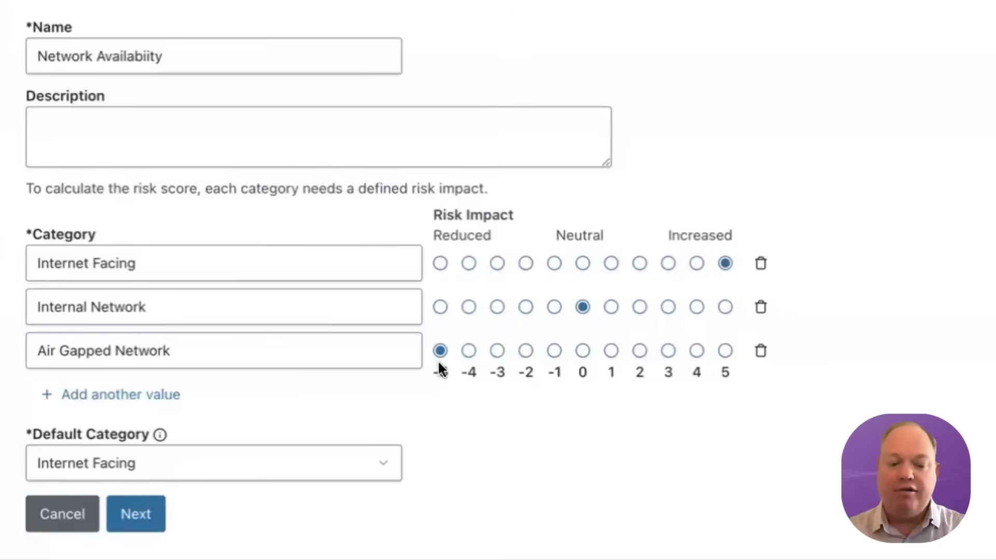
Make Internal Network the default category and continue to the weight step
scroll(439, 369, down, 1)
scroll(297, 405, down, 1)
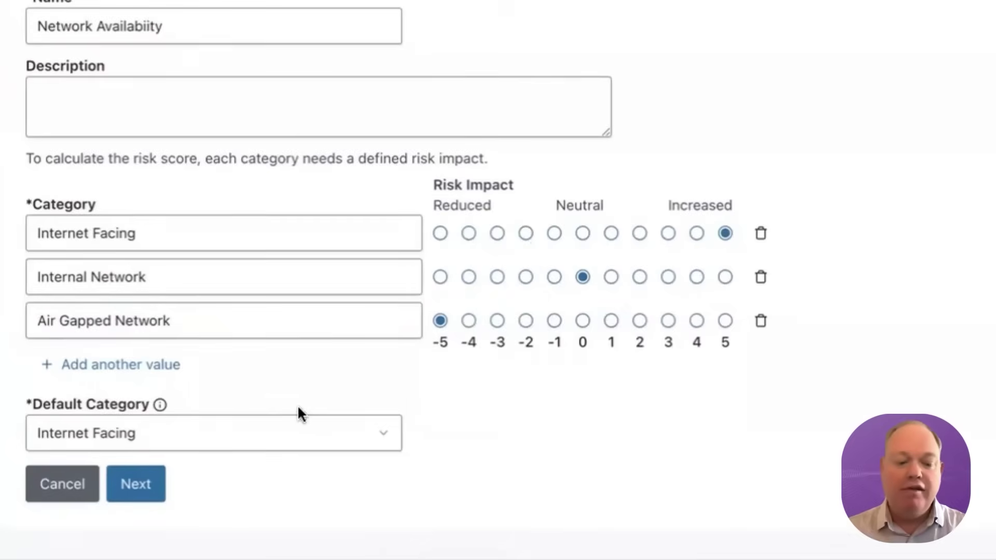
click(217, 427)
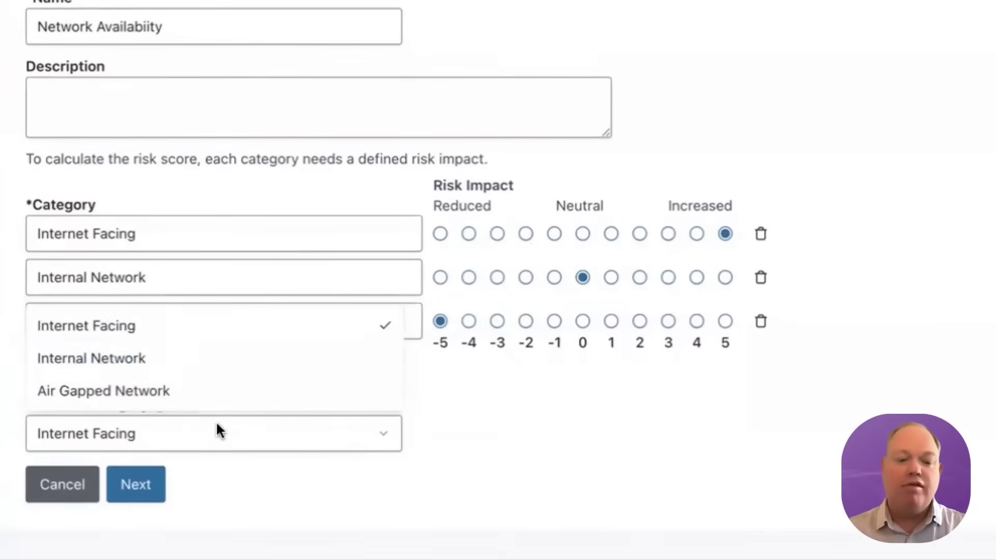
click(161, 358)
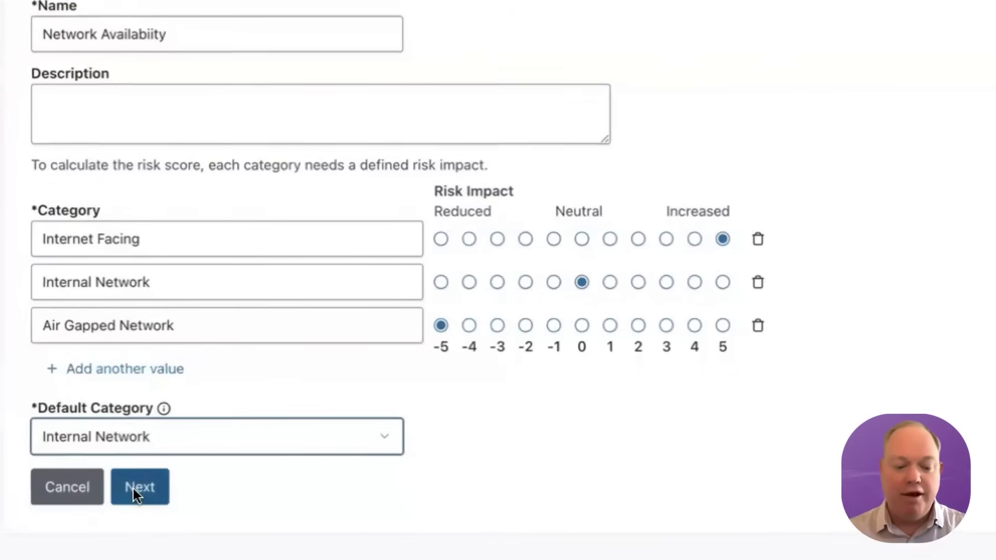
click(133, 485)
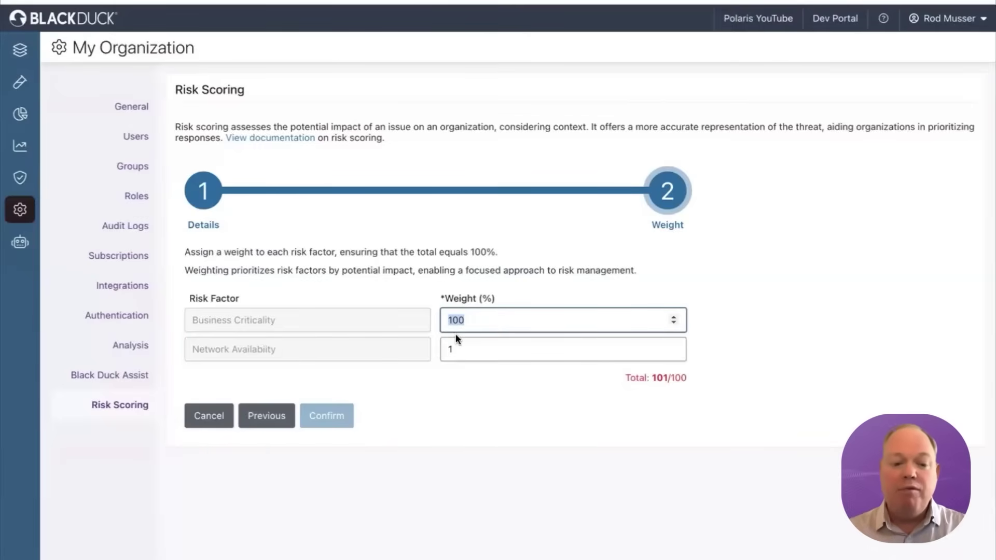
Weight Network Availability at 80 and Business Criticality at 20, confirm, and save the changes
double_click(456, 348)
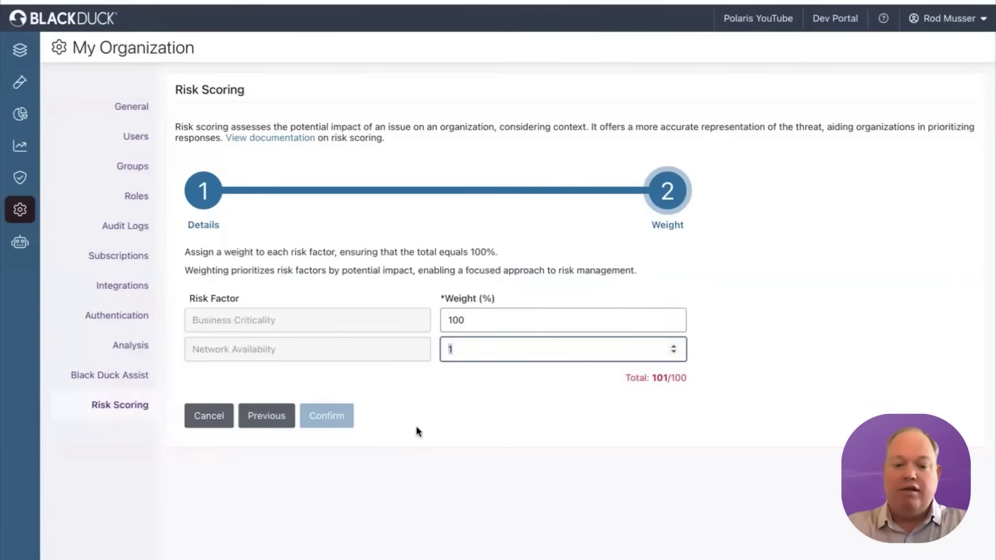
text(80)
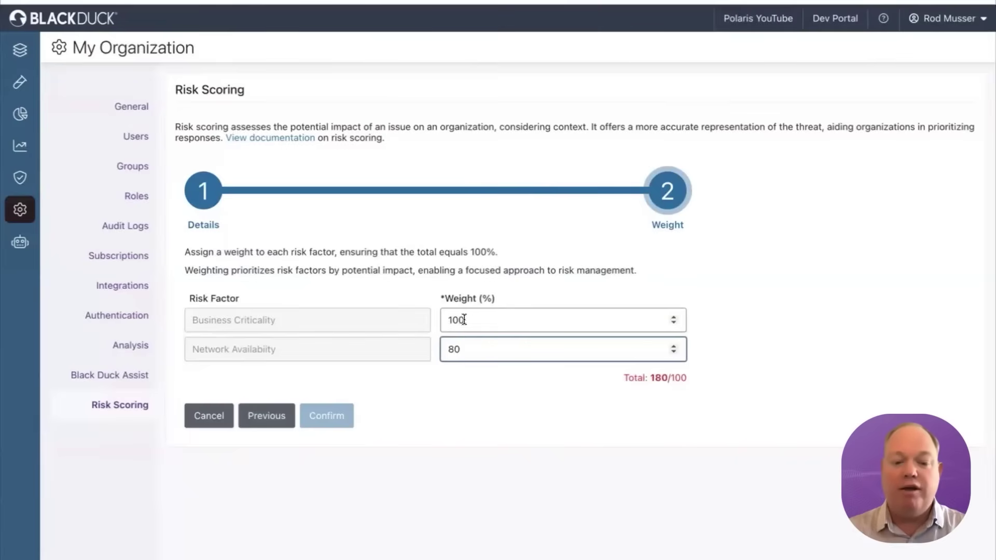
drag(464, 320, 428, 318)
text(20)
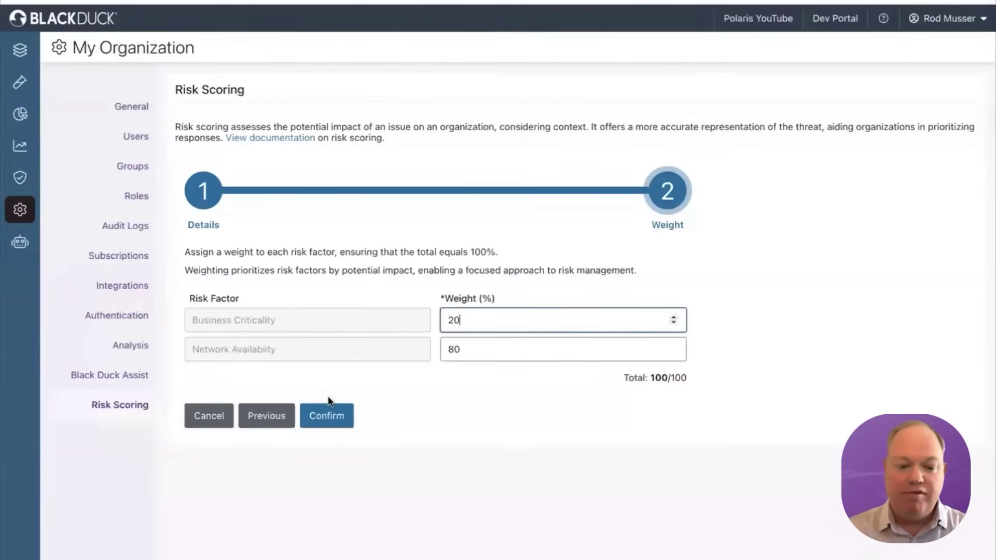
click(328, 418)
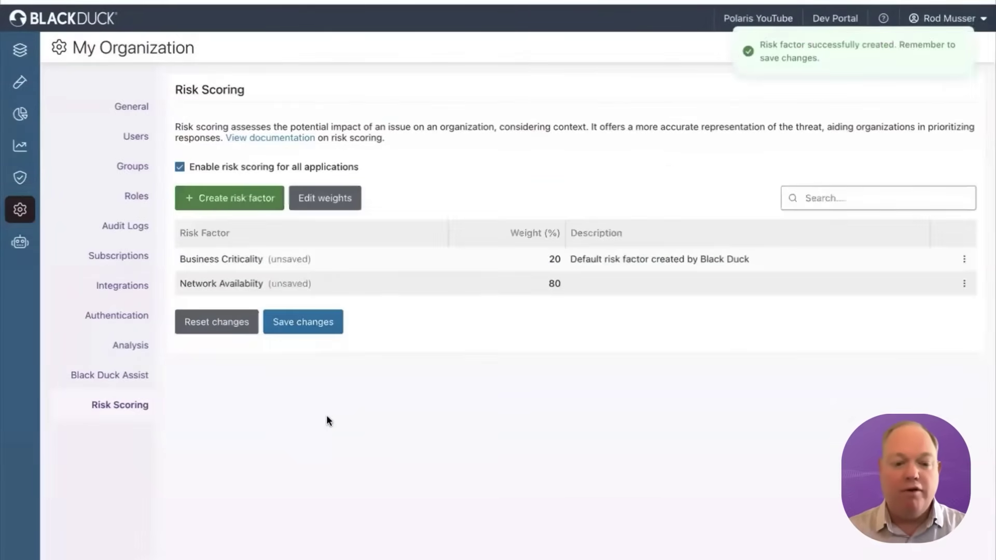
click(289, 322)
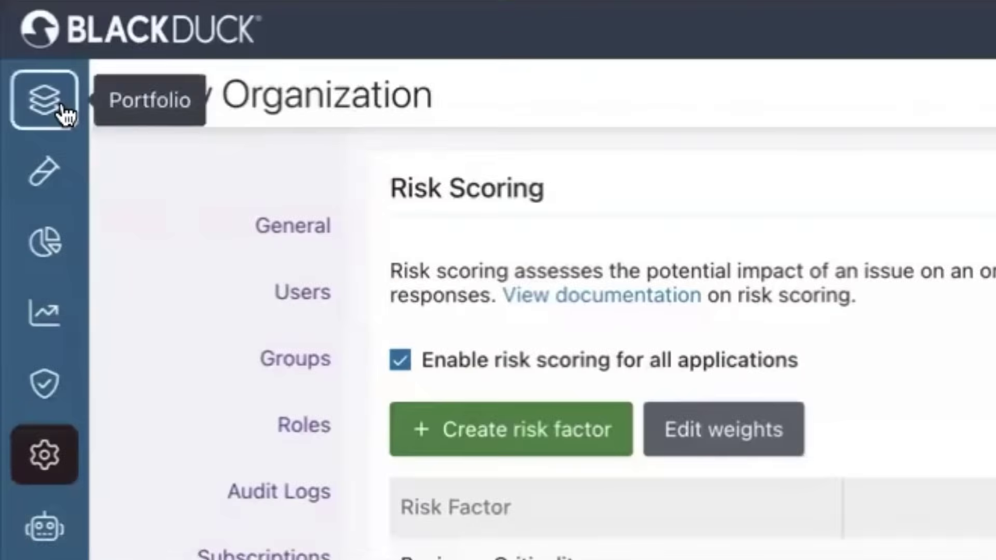
Sort Portfolio applications by risk score, highest first, and open WebGoat Enterprise
click(63, 112)
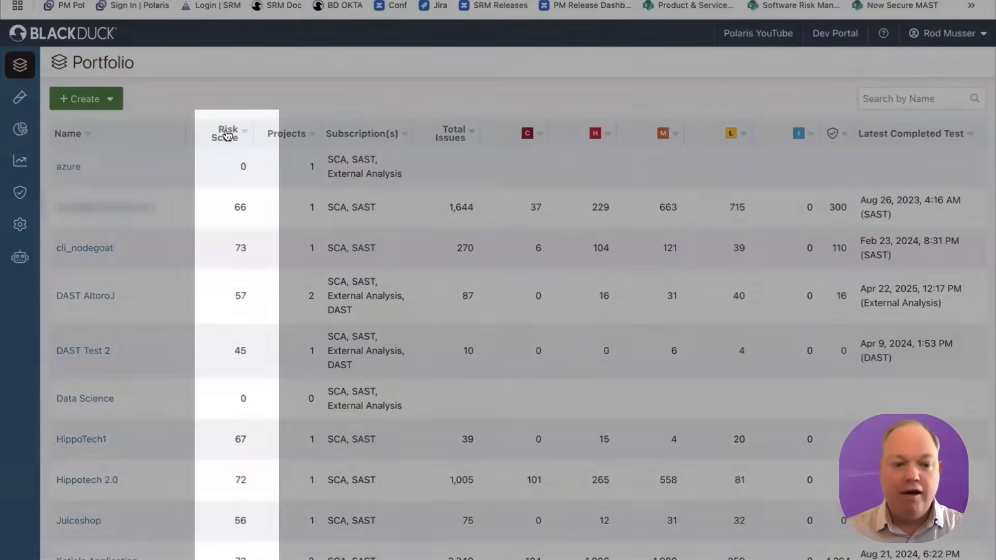
click(227, 135)
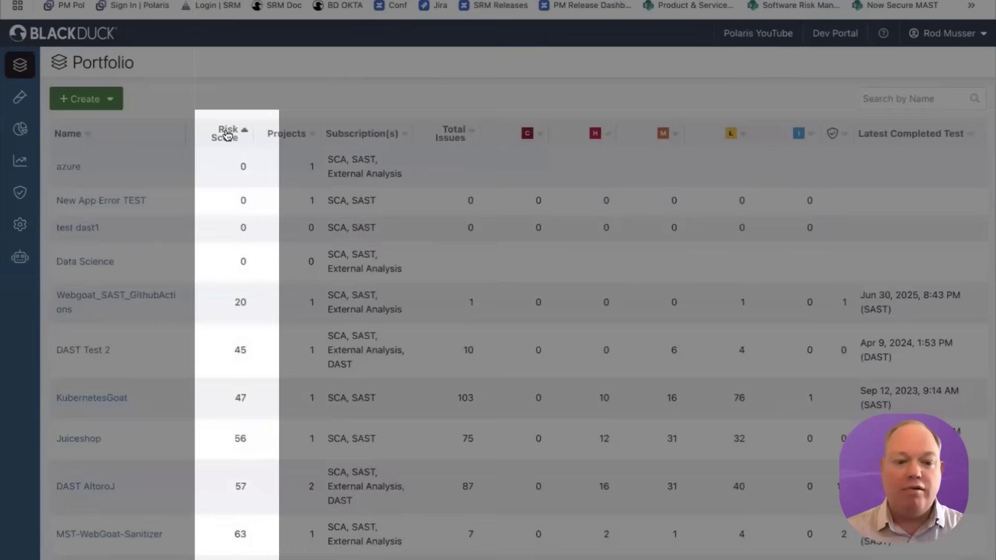
click(226, 134)
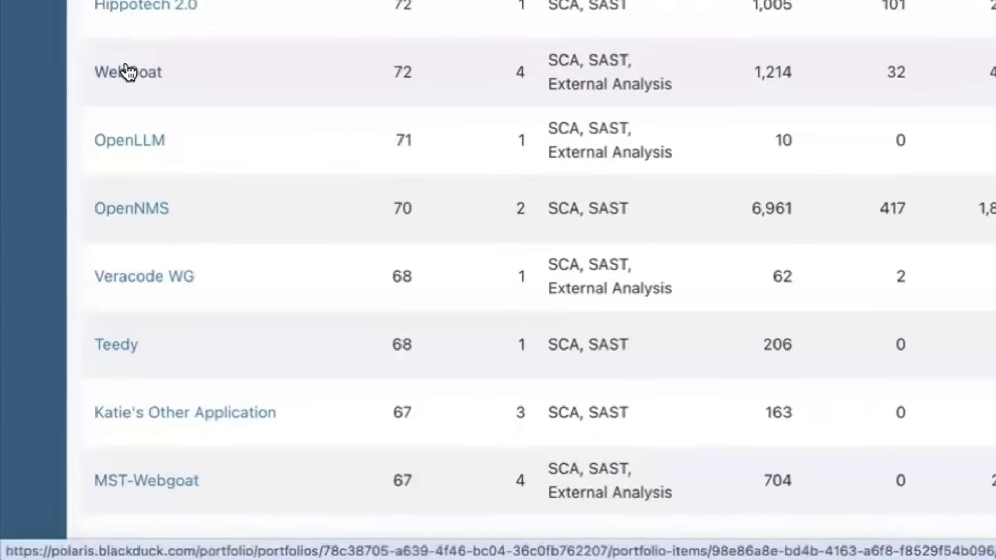
scroll(197, 366, down, 1)
scroll(334, 126, down, 5)
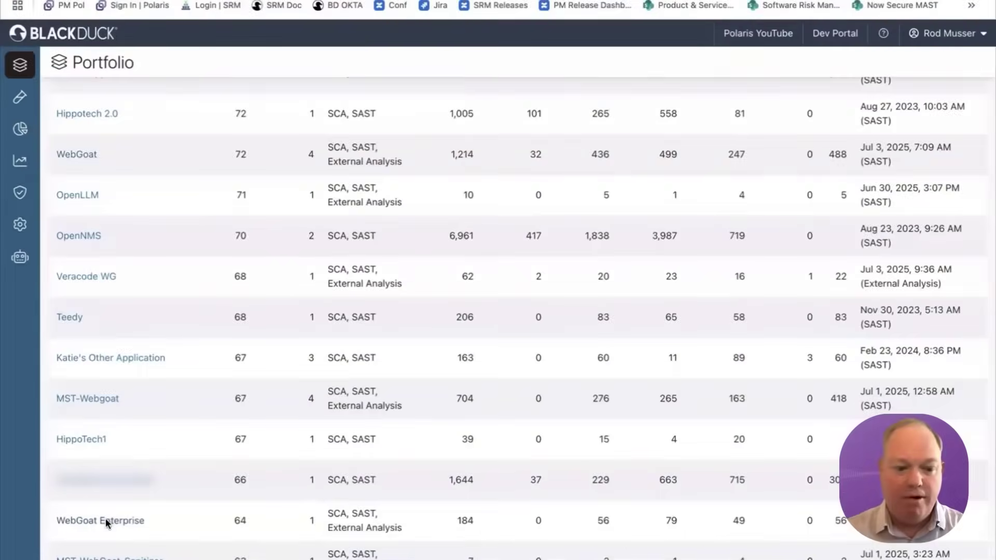
click(177, 387)
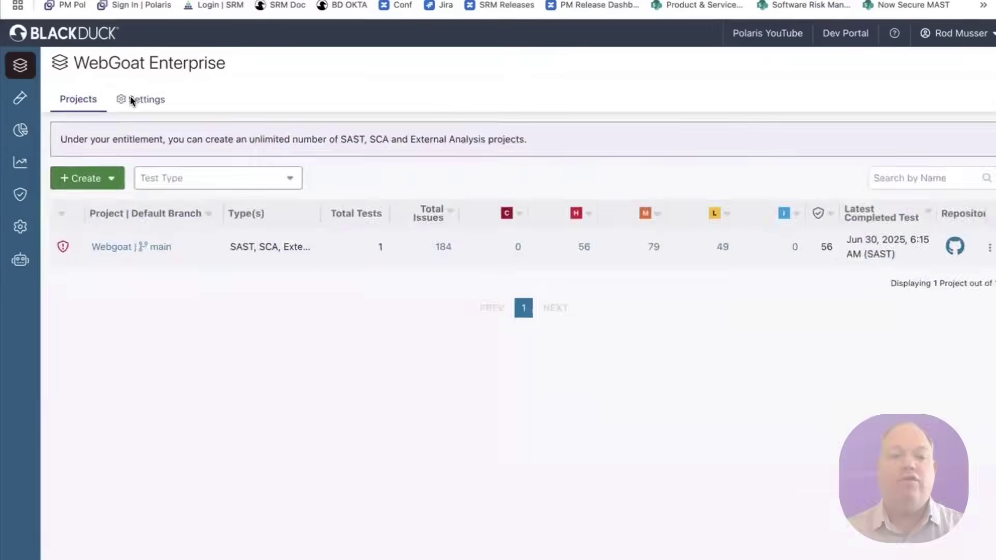
In WebGoat Enterprise settings, set Network Availability to Internet Facing and Business Criticality to Mission Critical, and save
click(236, 150)
scroll(233, 257, down, 3)
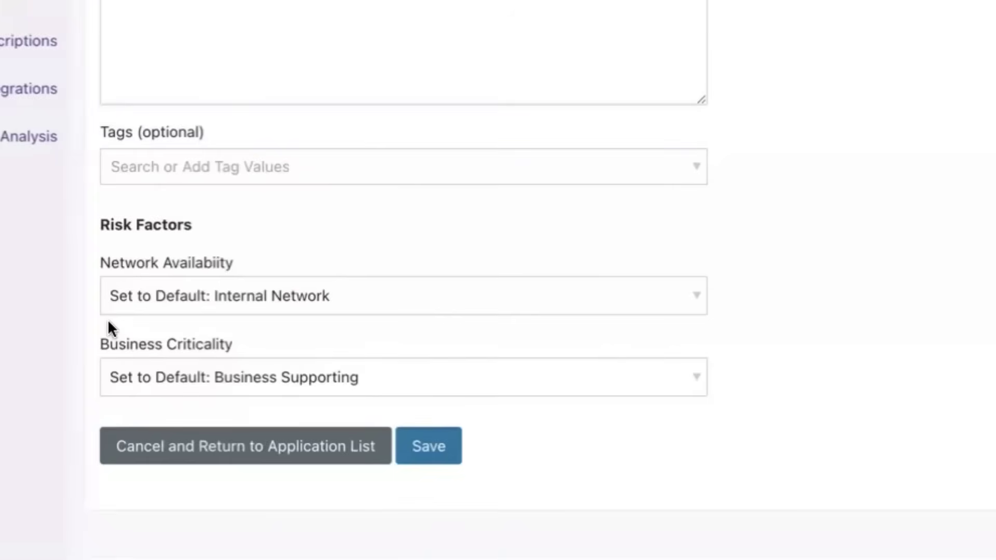
click(141, 297)
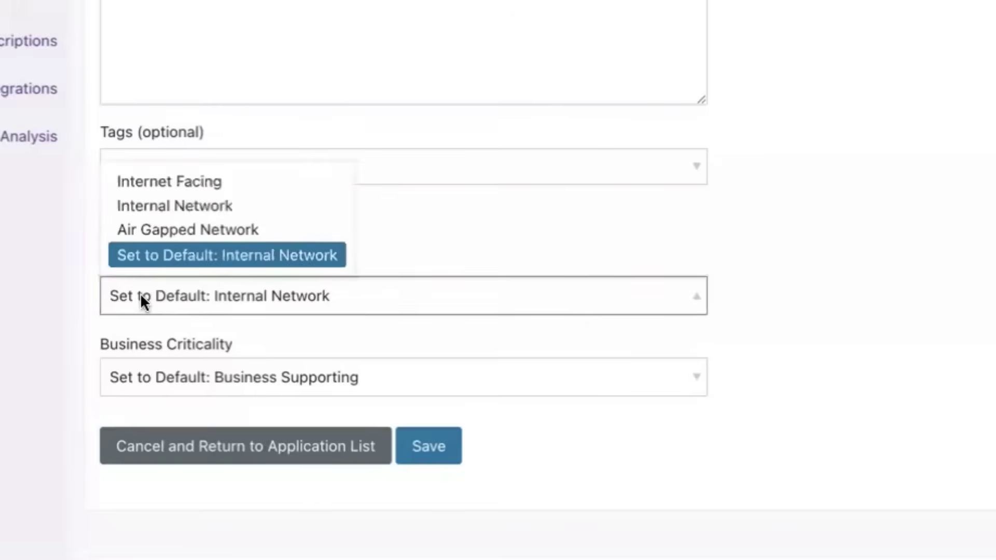
click(138, 192)
click(190, 380)
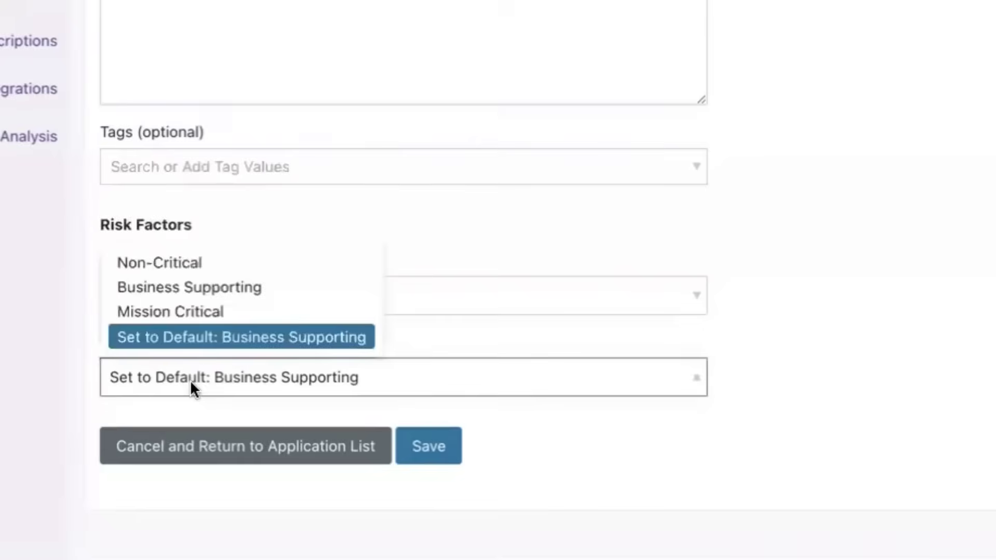
click(174, 315)
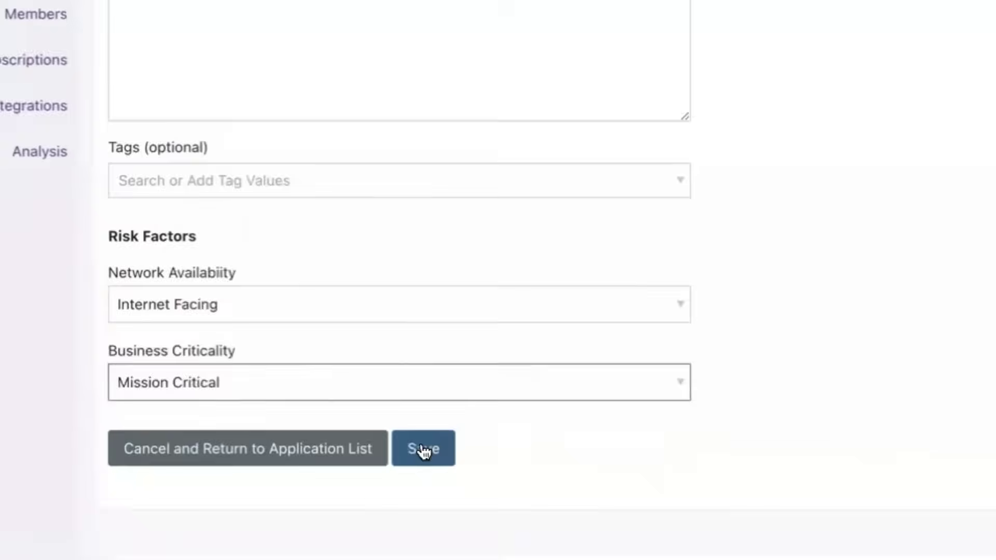
click(423, 449)
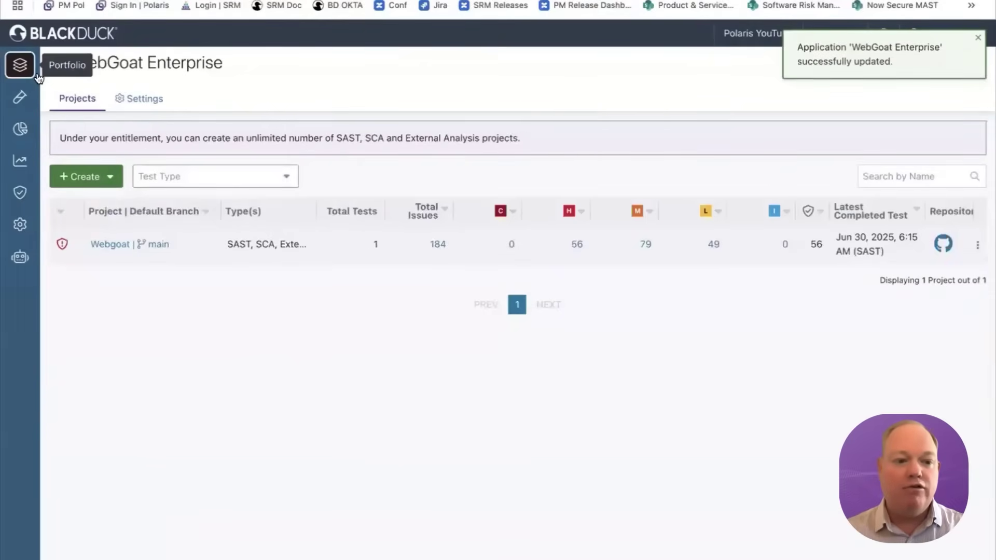
Check the portfolio showing WebGoat Enterprise first at risk score 89, then go to Dashboards
click(20, 66)
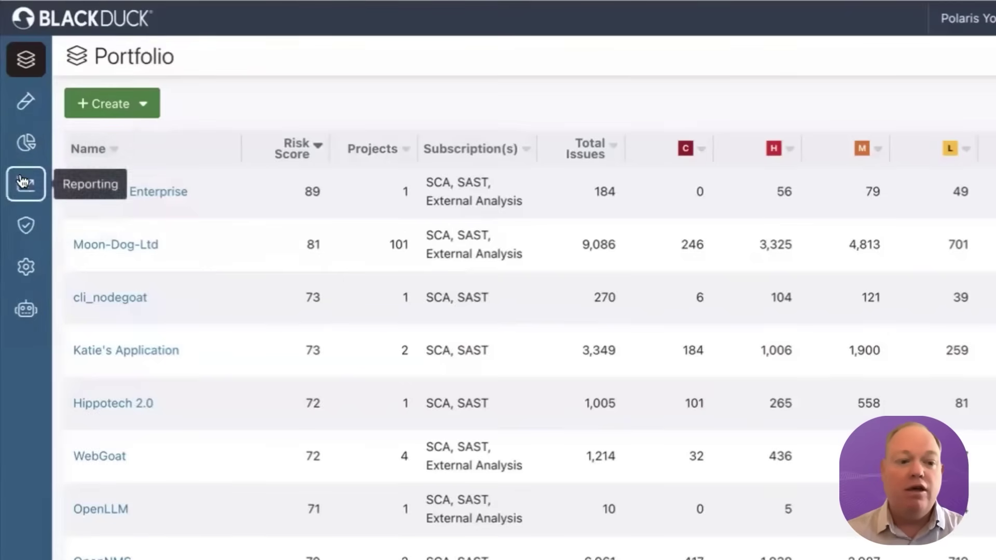
click(27, 145)
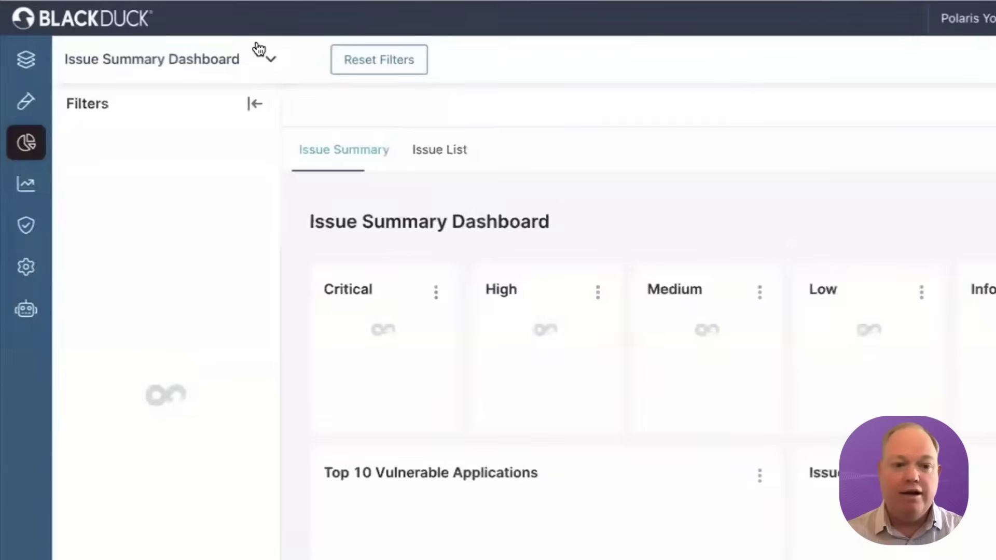
Switch to the Polaris Risk Dashboard to view the 57.58 average risk score and top-10 applications
click(271, 57)
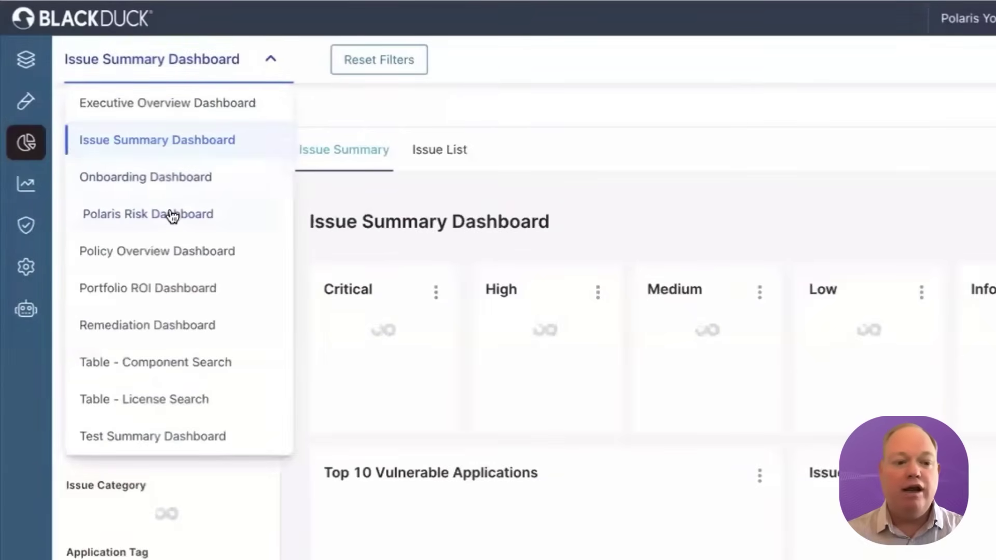
click(170, 213)
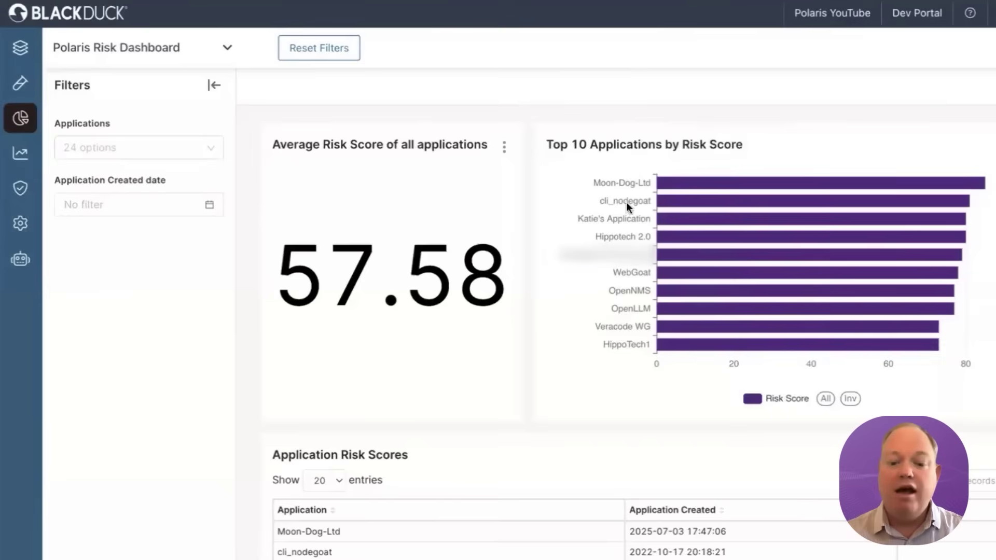
scroll(536, 427, down, 2)
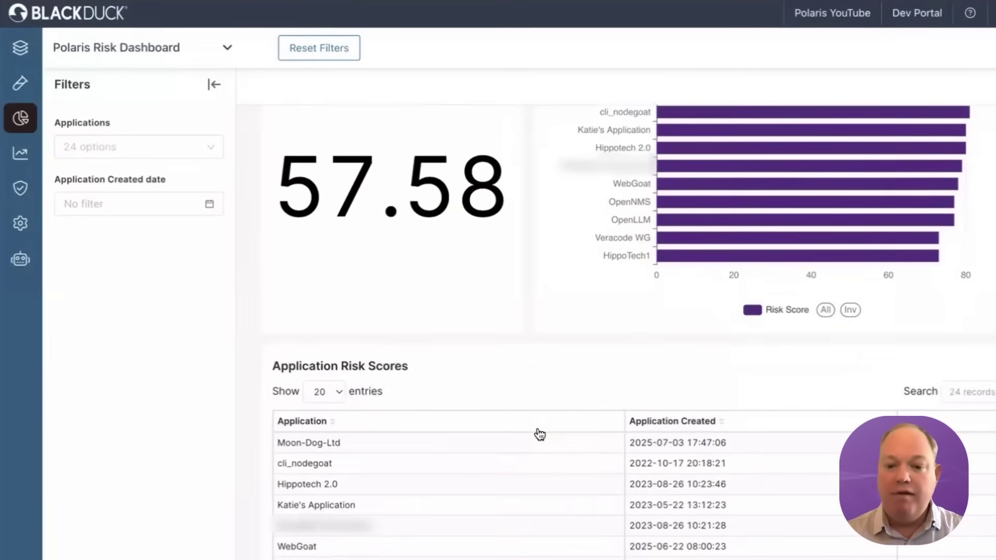
scroll(539, 434, up, 2)
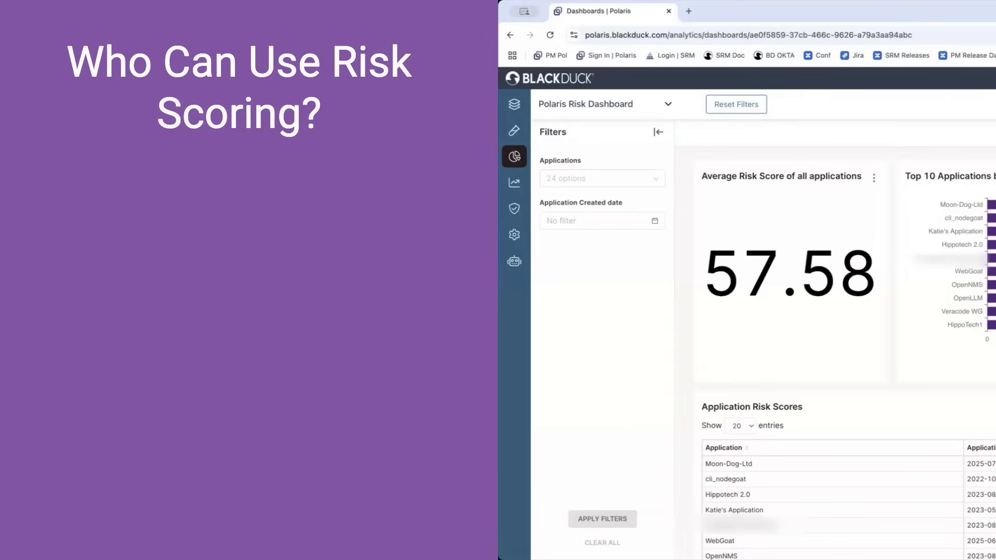